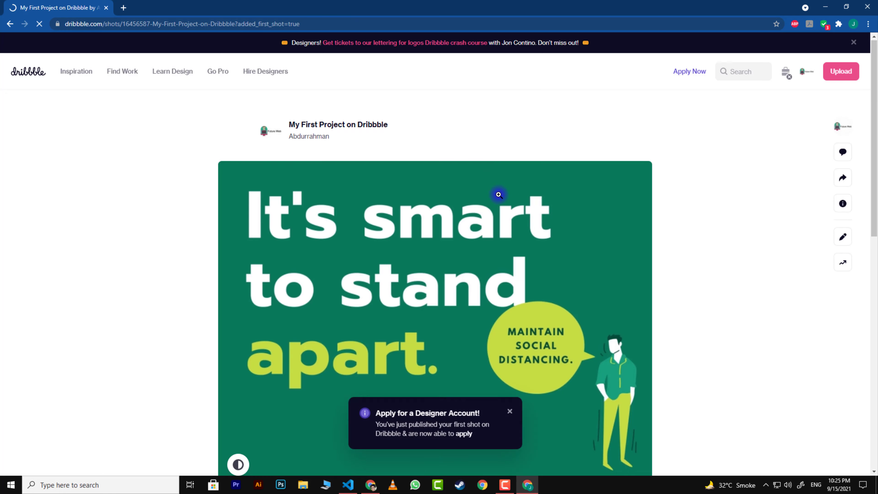
Open the published shot for editing and look over its title, image and description.
scroll(499, 195, down, 4)
scroll(480, 347, down, 8)
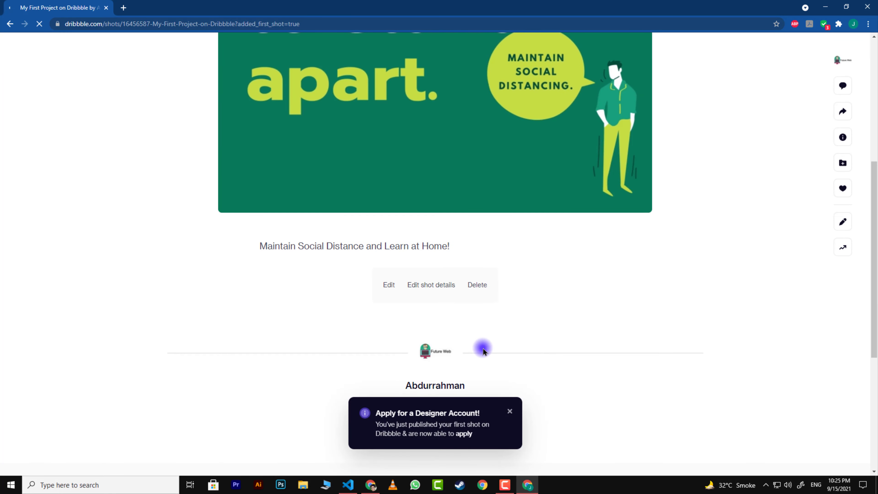
scroll(459, 256, up, 8)
scroll(459, 256, up, 4)
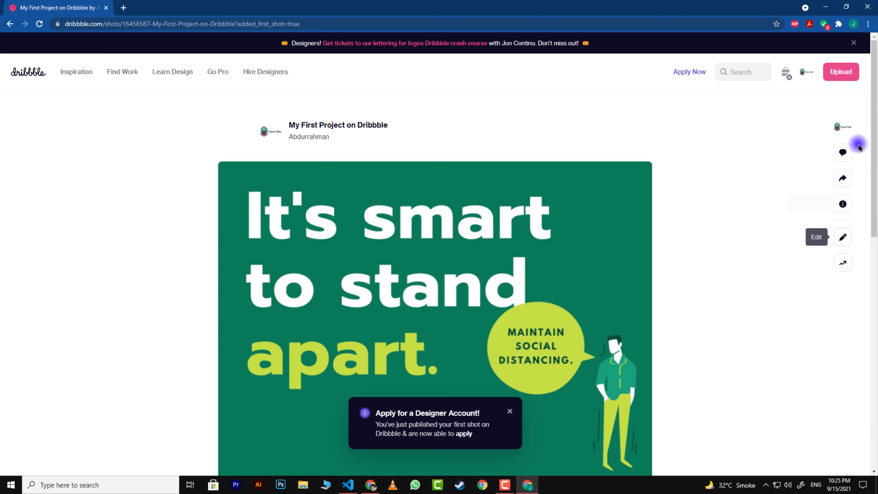
click(844, 239)
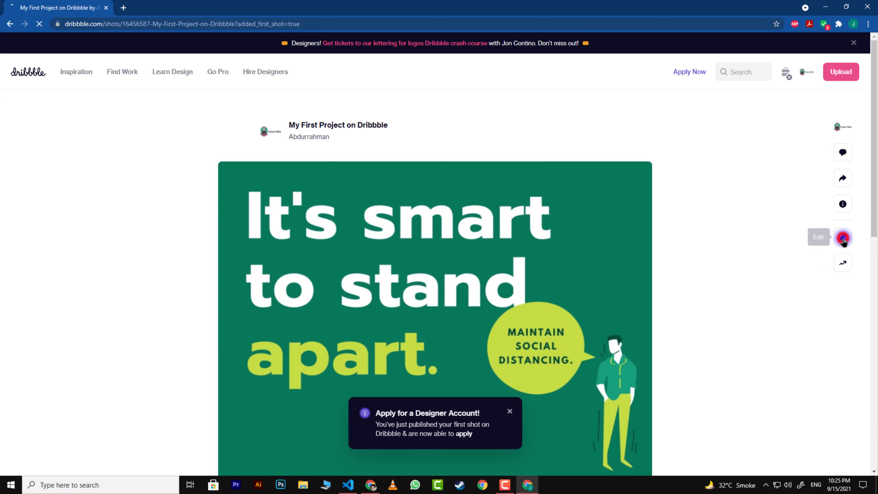
scroll(394, 253, down, 4)
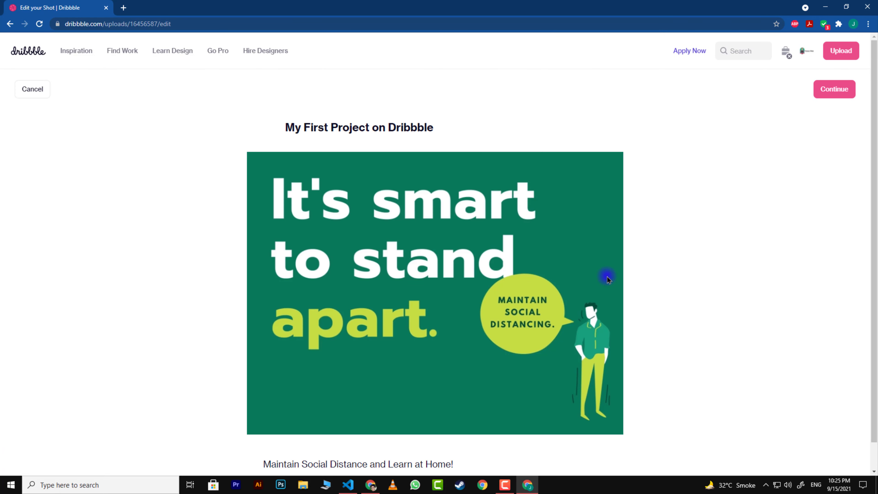
click(325, 120)
scroll(328, 124, down, 1)
click(388, 435)
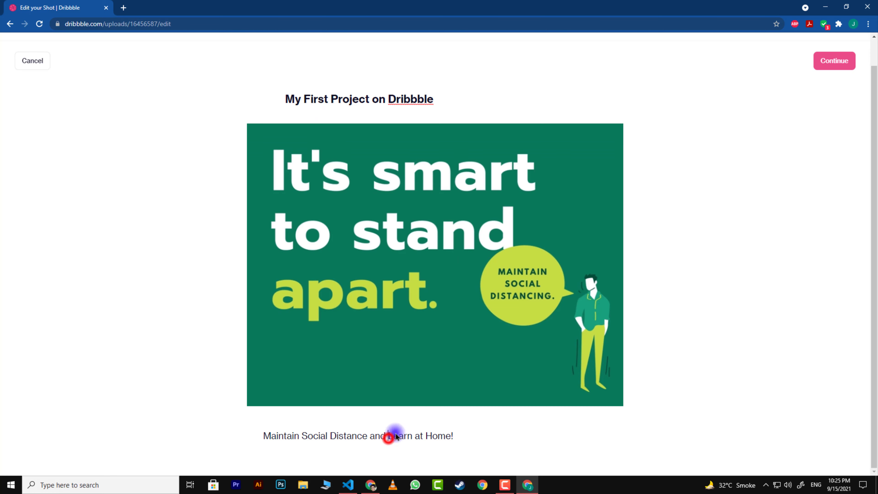
scroll(597, 235, up, 1)
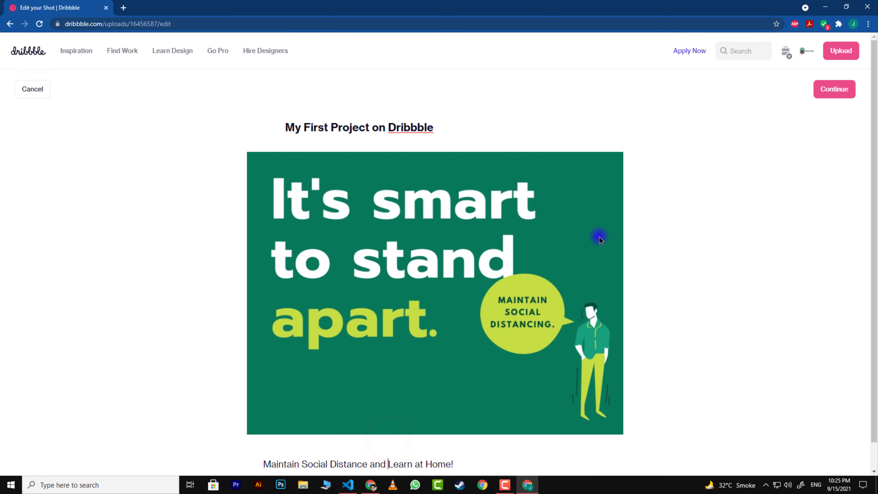
Check the shot's tags and feedback setting in the final touches, and cancel editing without updating.
click(825, 92)
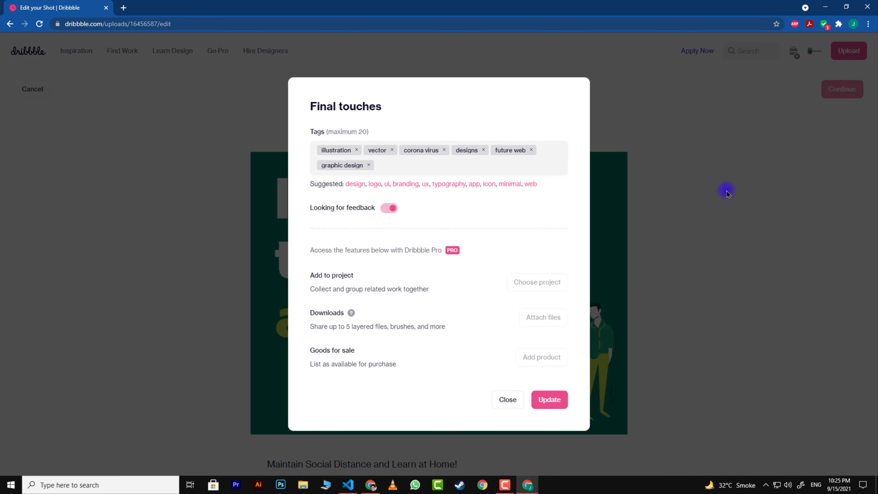
click(511, 400)
click(34, 89)
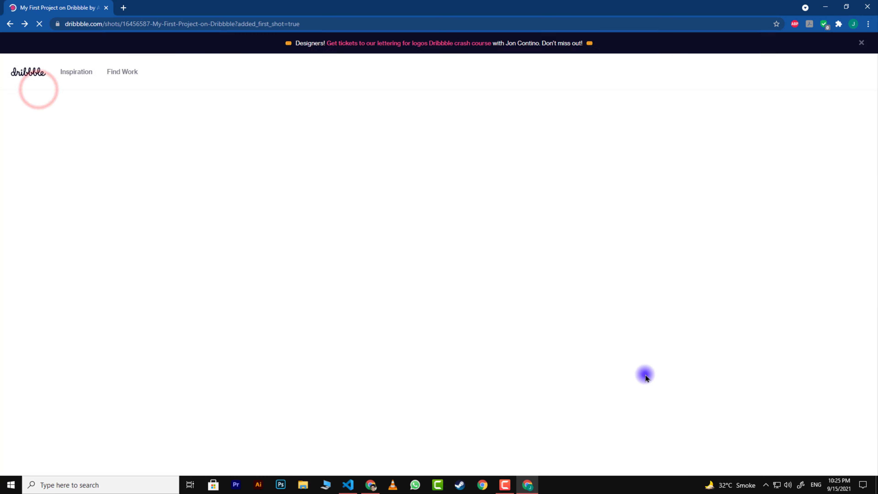
View the shot's details, including its views, saves, likes, comments and tags, and close them.
scroll(645, 374, down, 4)
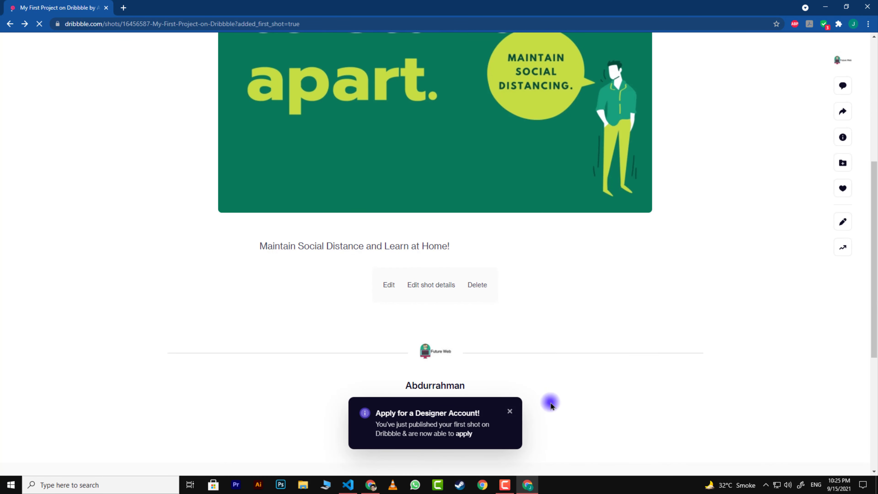
scroll(549, 385, up, 3)
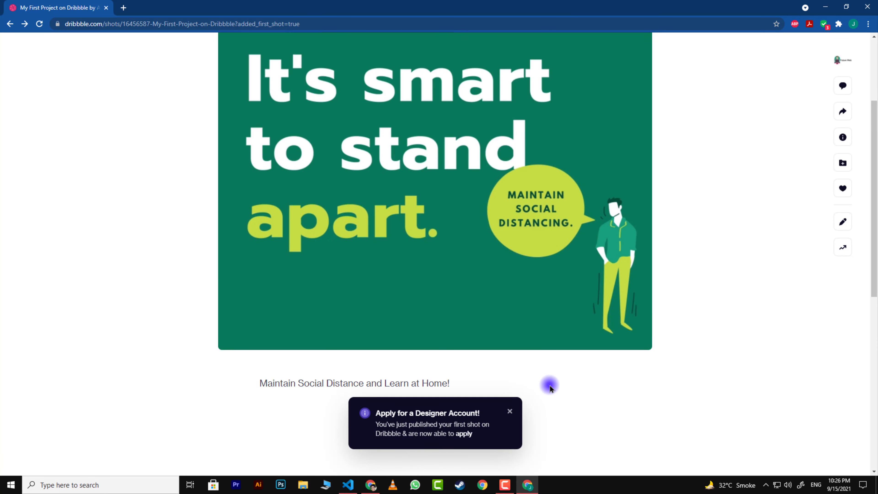
scroll(549, 385, up, 3)
scroll(550, 385, down, 1)
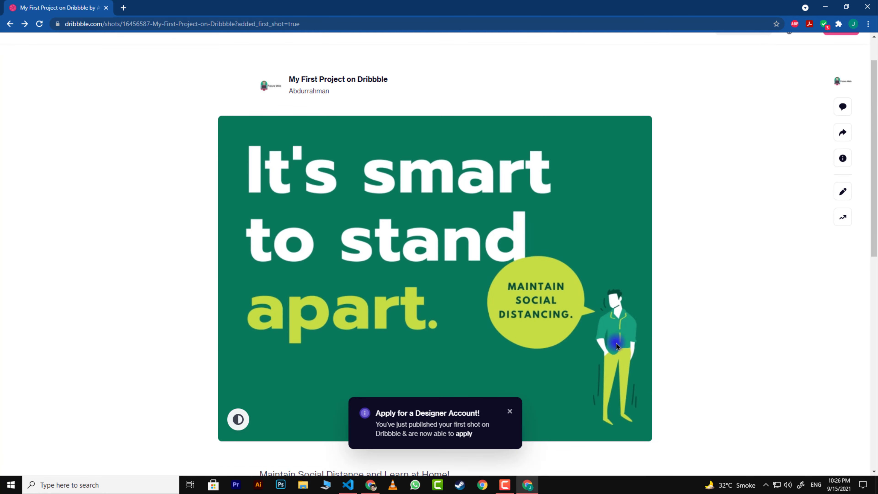
click(841, 158)
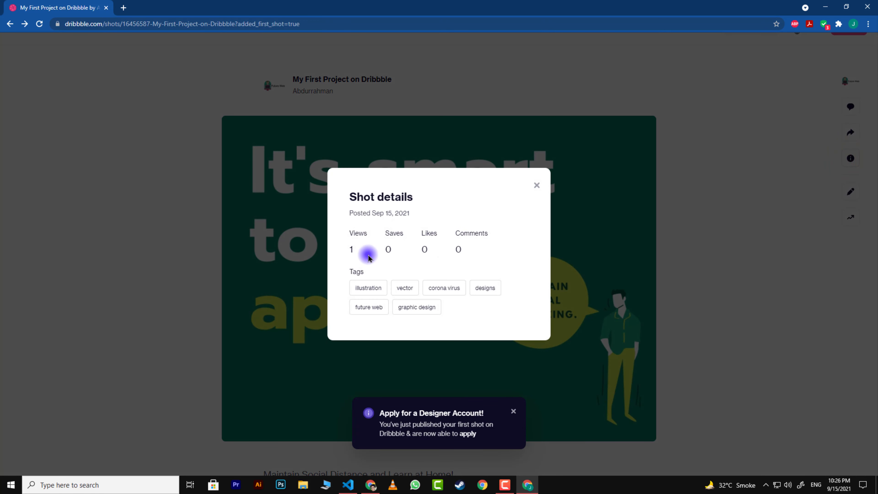
click(355, 248)
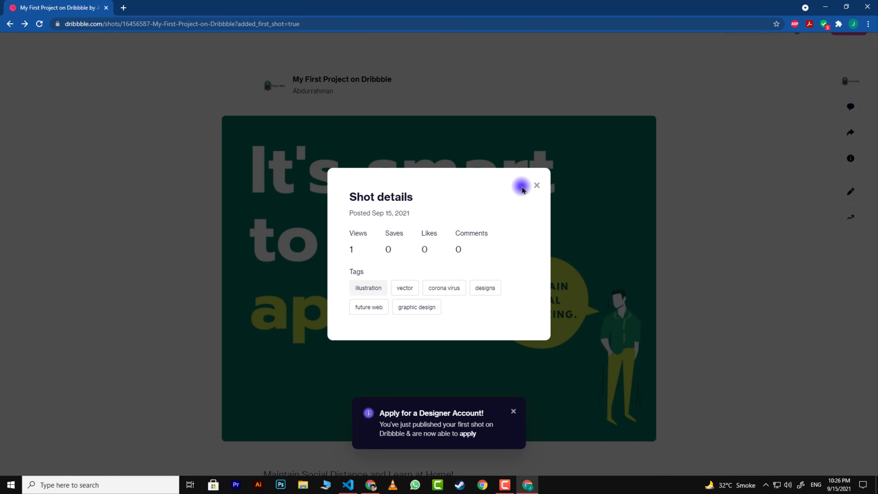
click(537, 185)
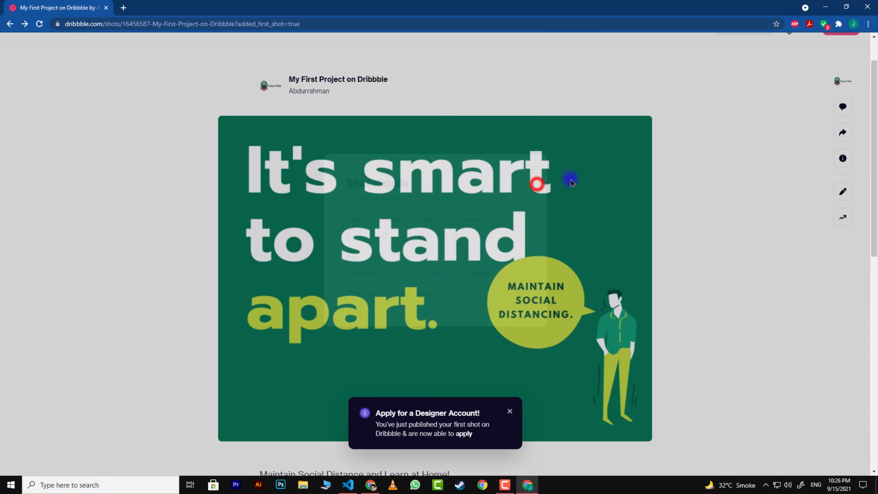
Copy the shot's share link and dismiss the sharing dialog and the notification.
click(842, 135)
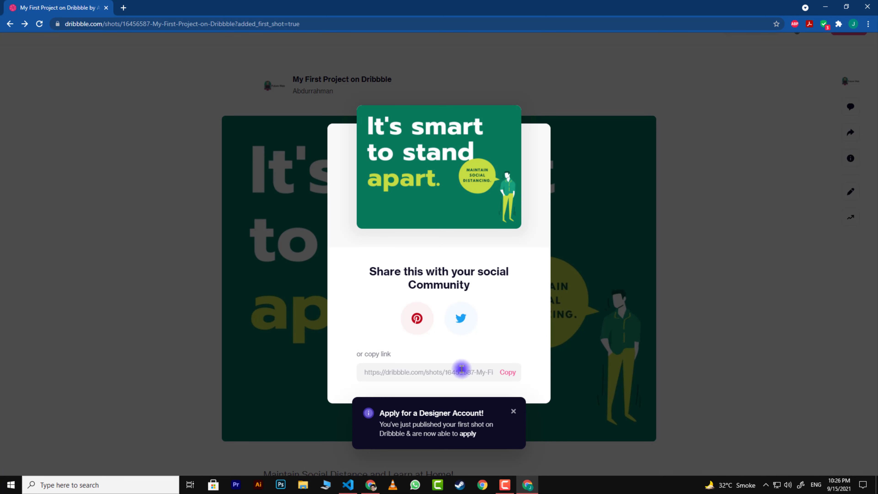
click(506, 372)
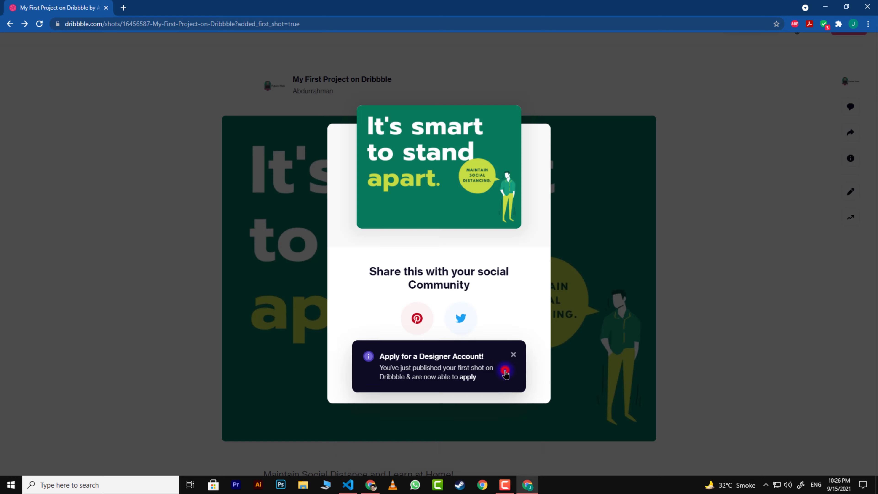
click(698, 200)
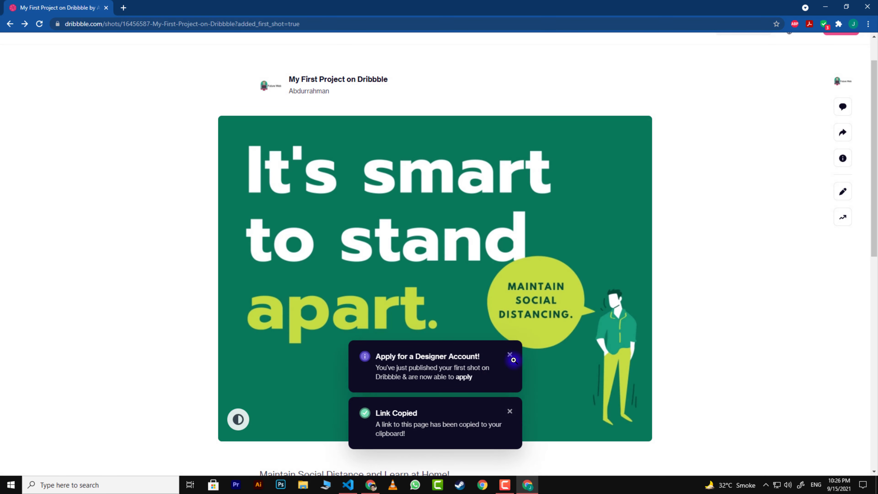
click(509, 411)
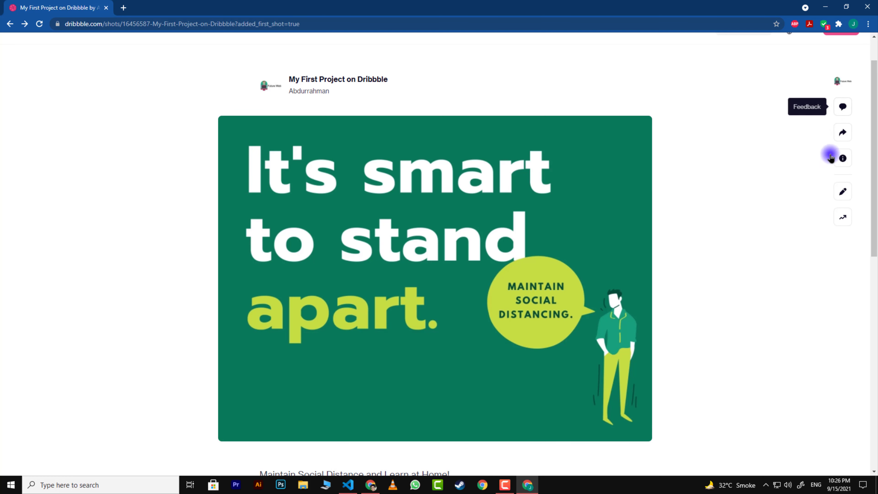
Check the shot's feedback section, close it, and look over the shot page down to the footer.
click(843, 107)
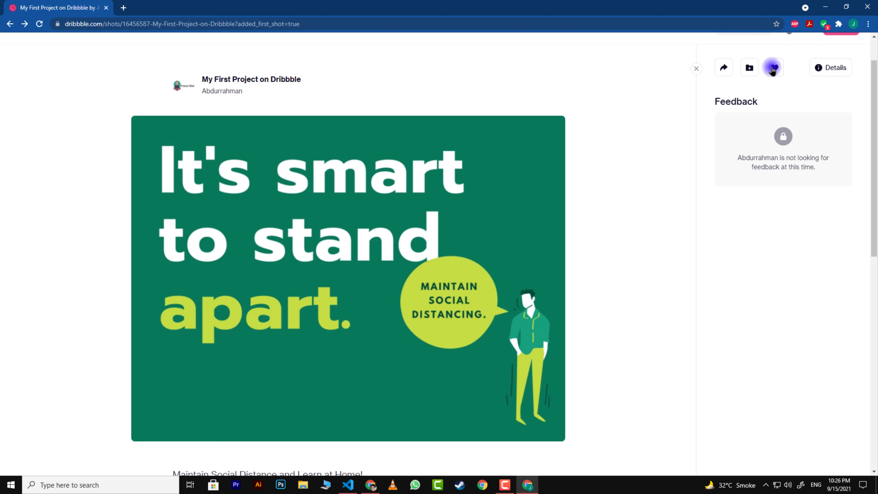
click(697, 69)
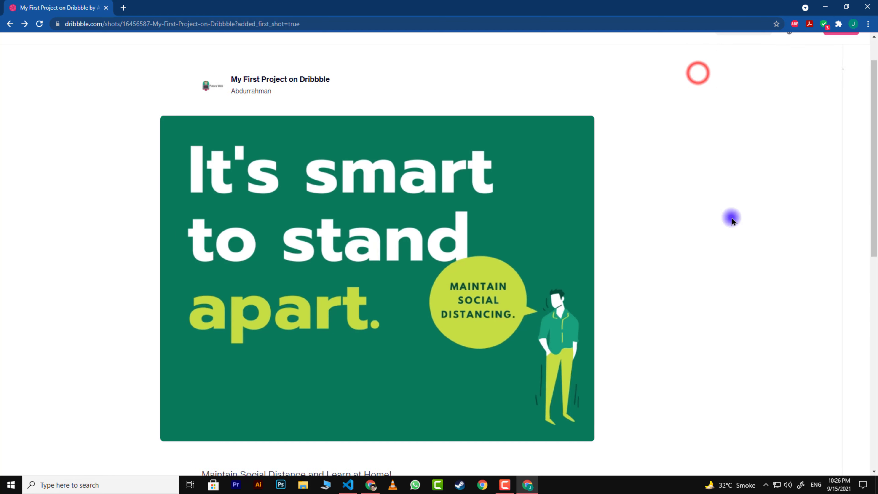
scroll(732, 218, down, 5)
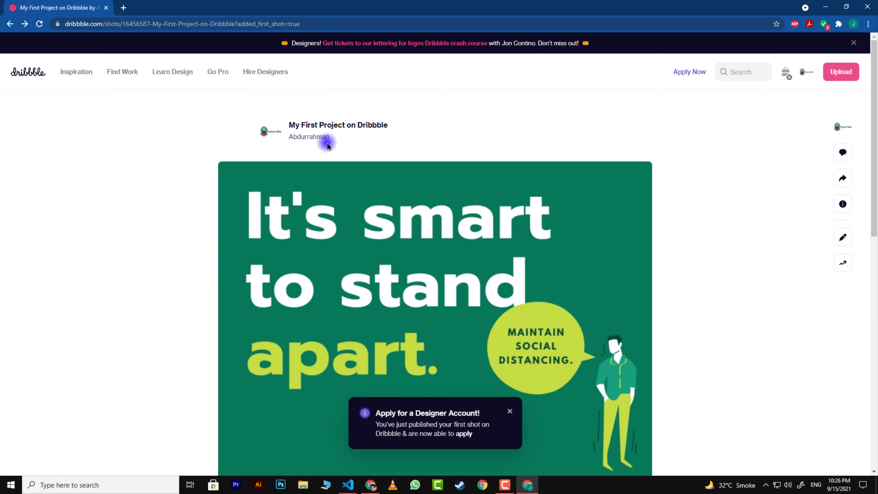
scroll(327, 146, down, 10)
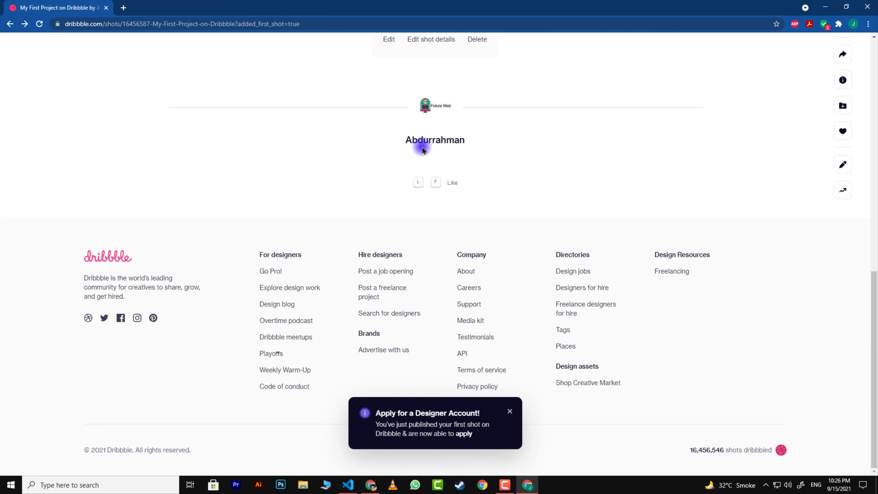
scroll(678, 212, up, 8)
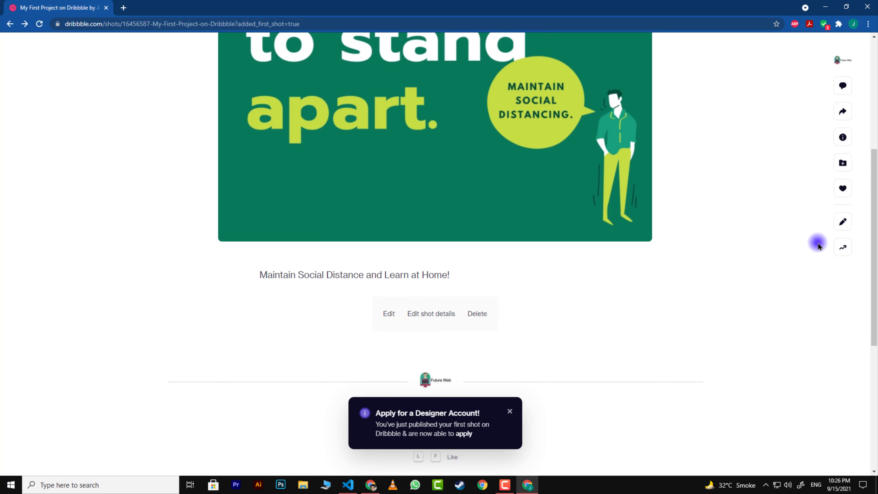
Start a boost linked to the shot page with its existing tags, and set its budget to 2,000 impressions.
click(842, 248)
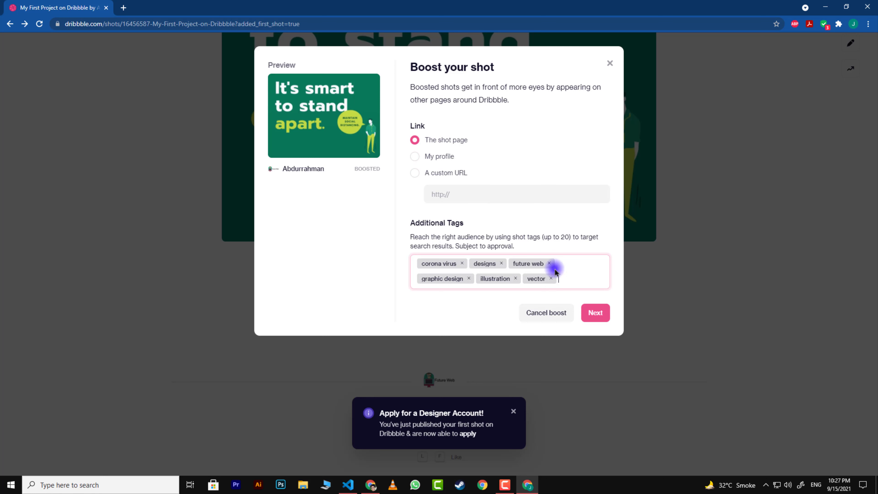
click(597, 311)
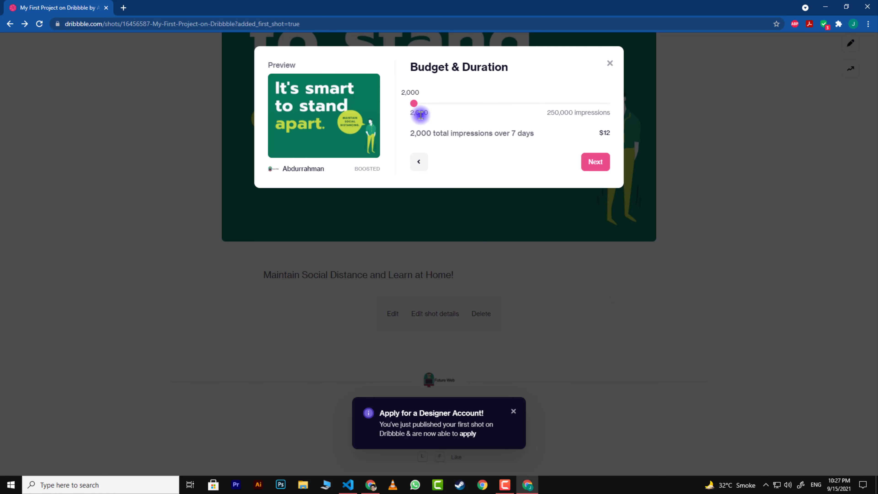
click(414, 104)
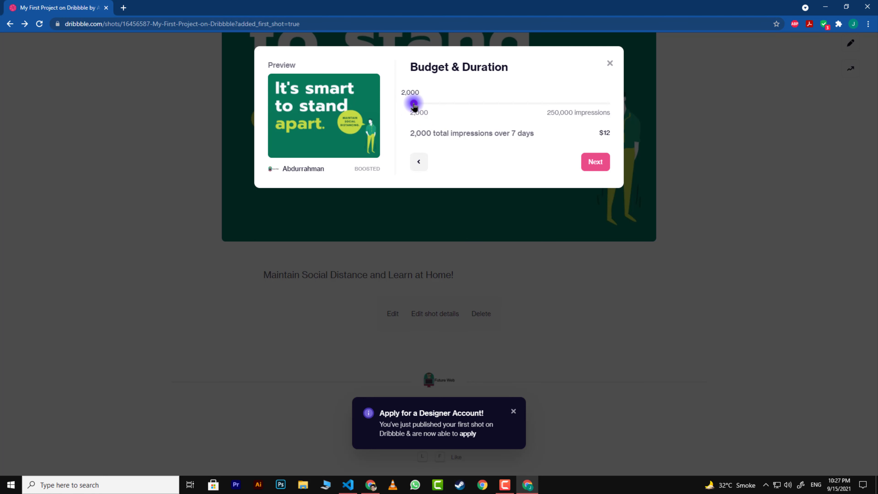
drag(414, 103, 515, 103)
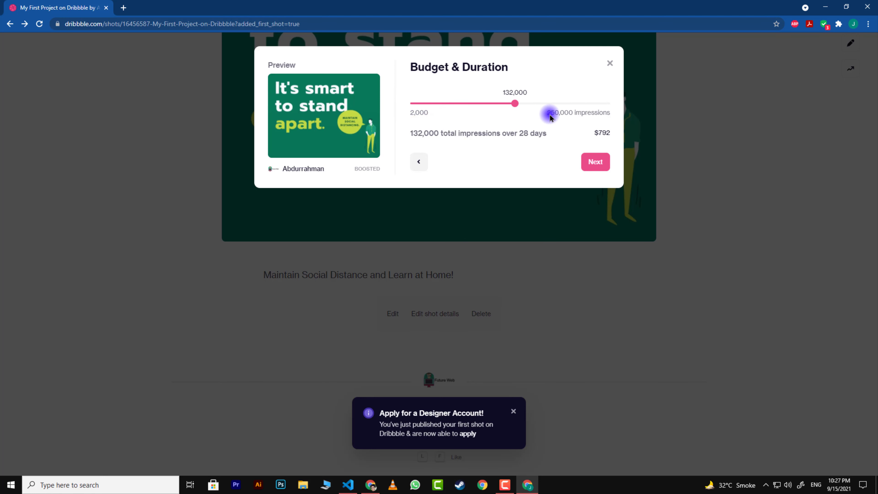
drag(516, 107, 506, 83)
click(480, 86)
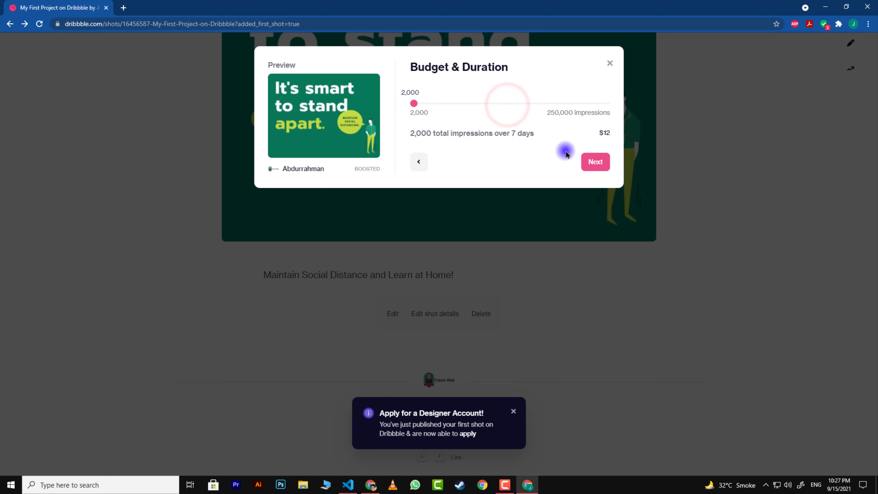
Review the boost's button link, total views and total price.
click(588, 159)
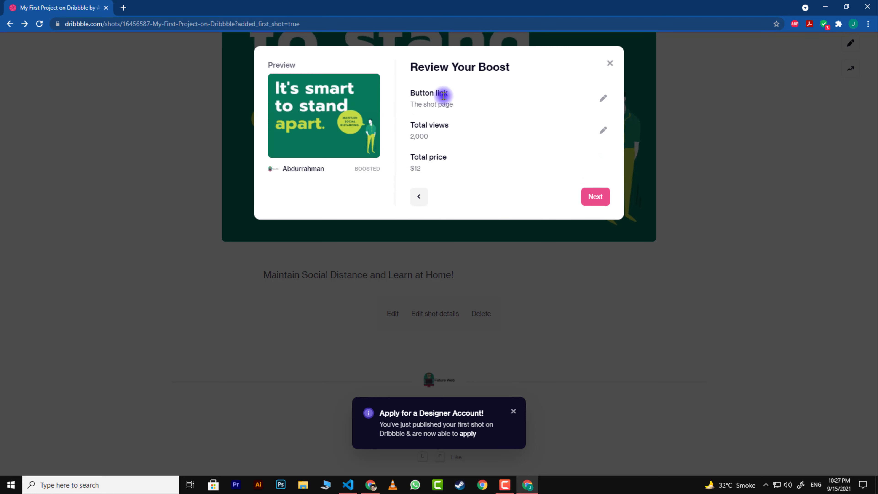
click(605, 98)
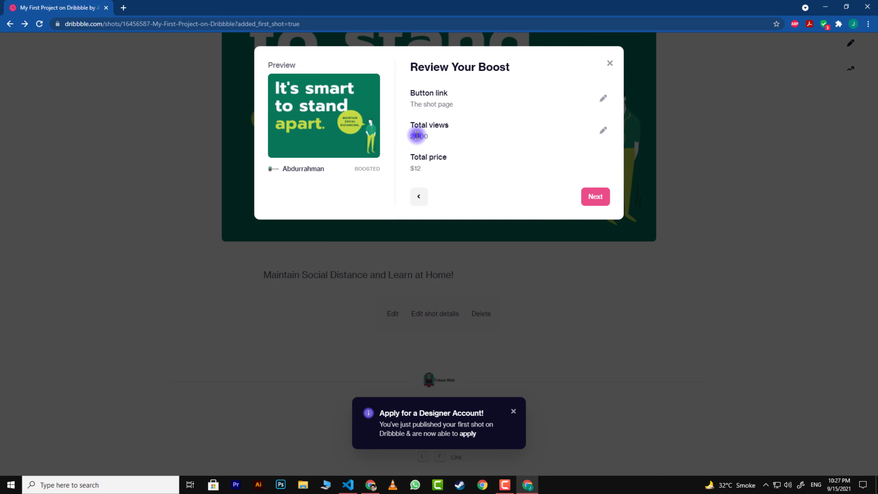
drag(415, 136, 465, 136)
click(465, 134)
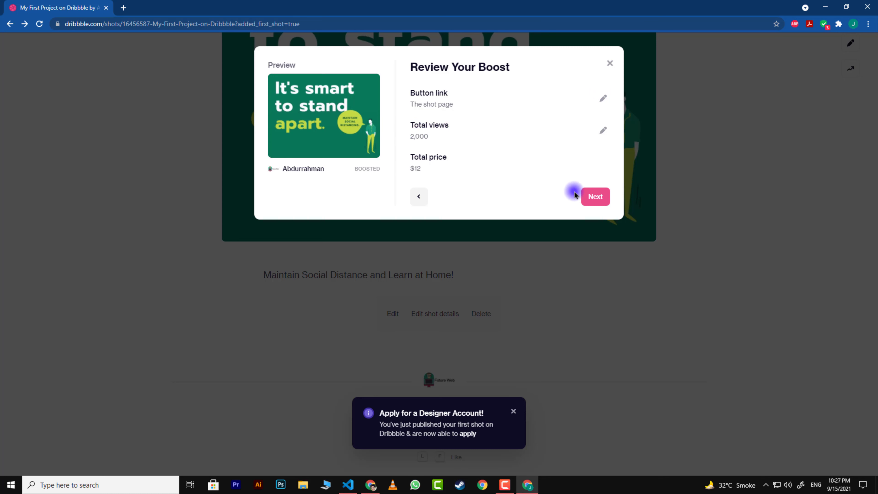
Look over the boost's card and PayPal payment options, and close the boost without paying.
click(588, 201)
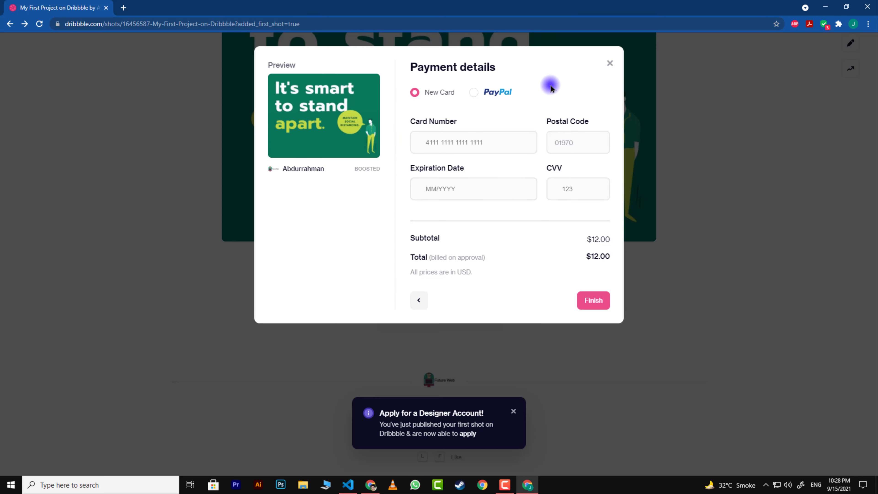
click(434, 137)
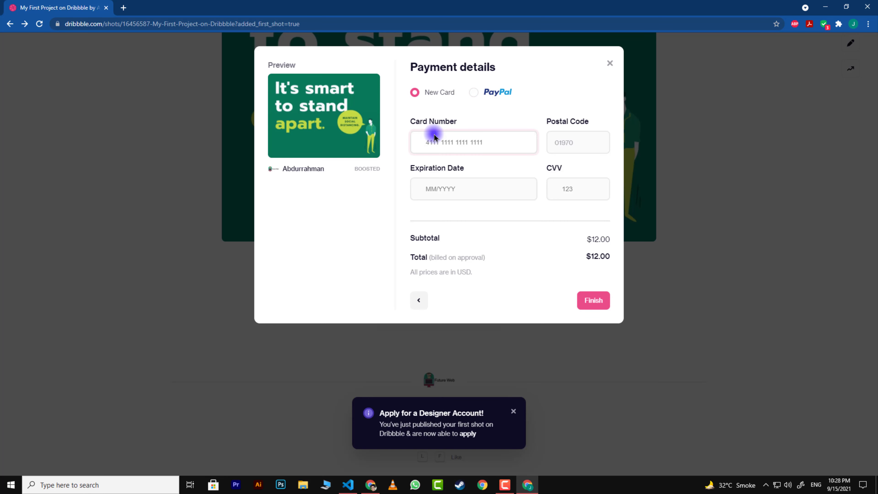
click(476, 169)
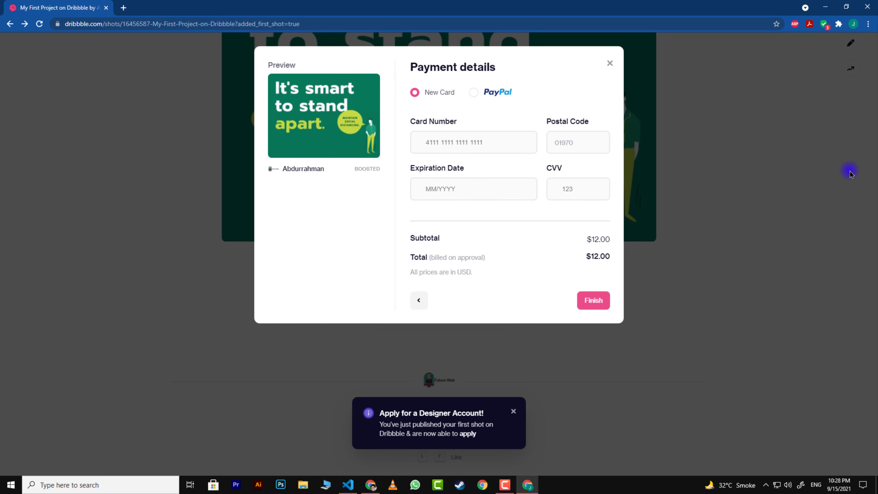
click(611, 66)
scroll(581, 211, up, 8)
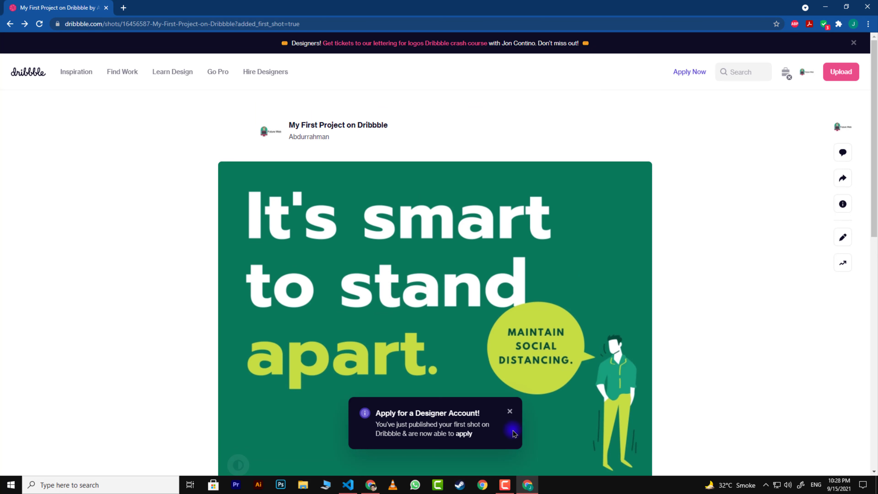
Dismiss the Designer Account notice and look over the shot's image and description.
click(509, 412)
scroll(441, 226, down, 2)
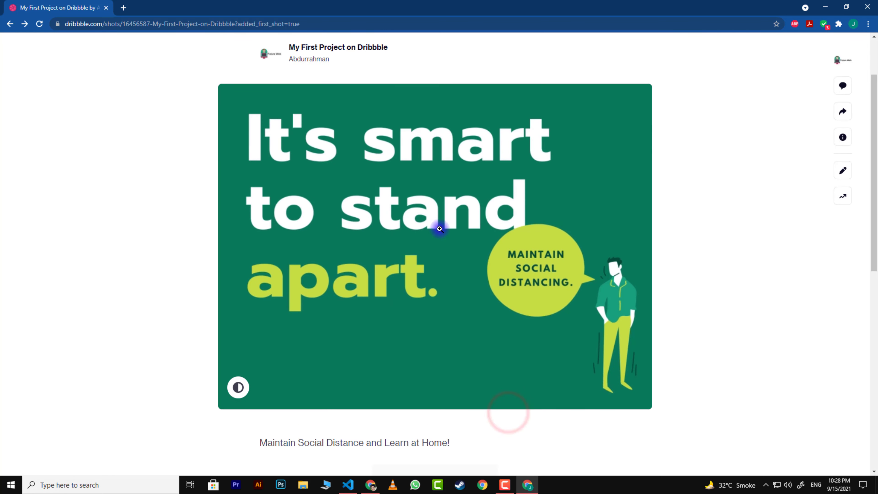
scroll(439, 229, up, 2)
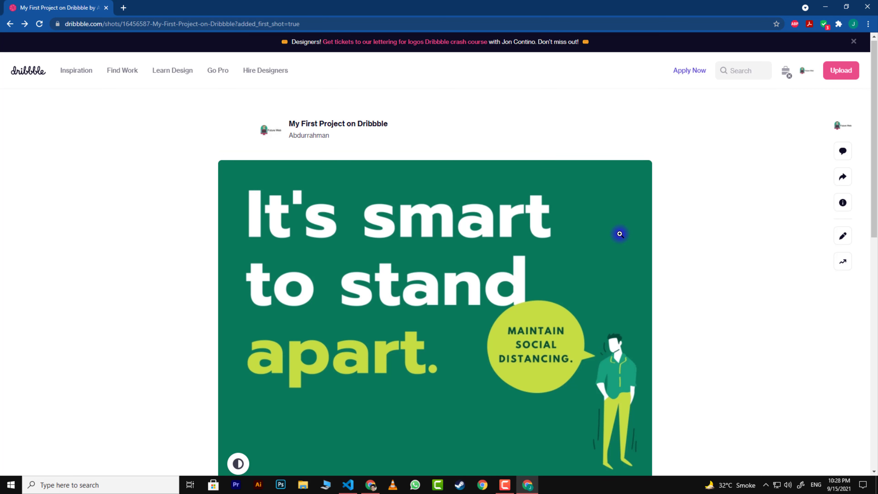
scroll(588, 249, down, 5)
scroll(534, 279, up, 3)
scroll(529, 281, up, 1)
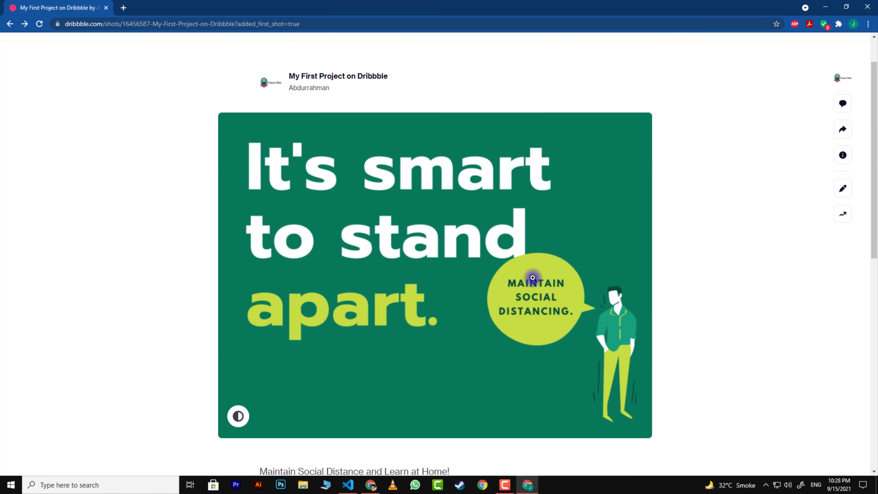
From the shot's colour palette, view the popular shots matching dark green #01311A, and return to the shot page.
scroll(415, 287, down, 1)
click(238, 374)
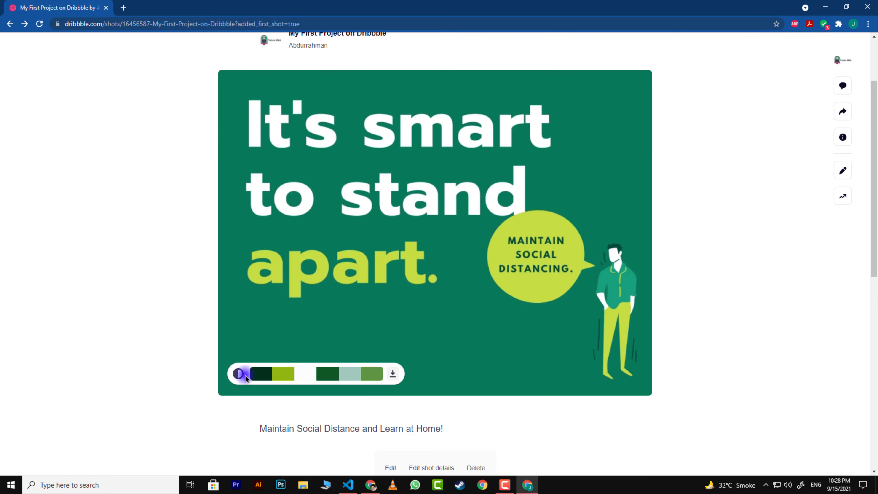
click(390, 374)
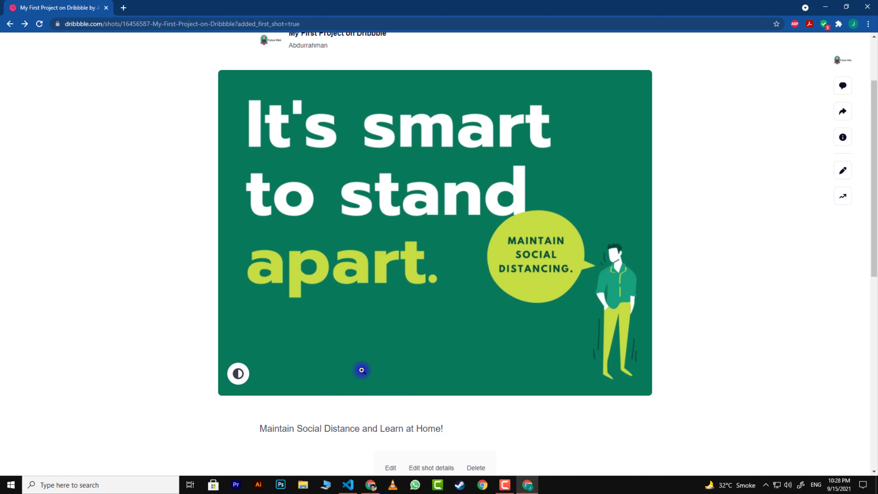
click(238, 374)
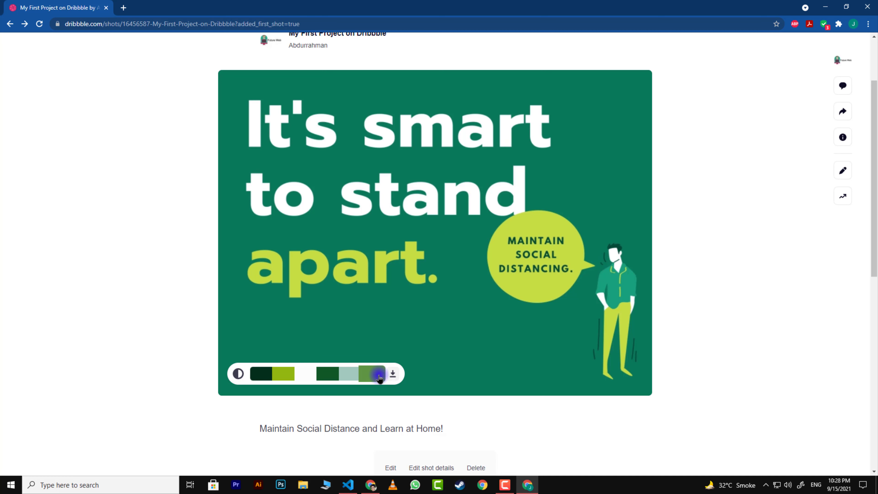
click(266, 374)
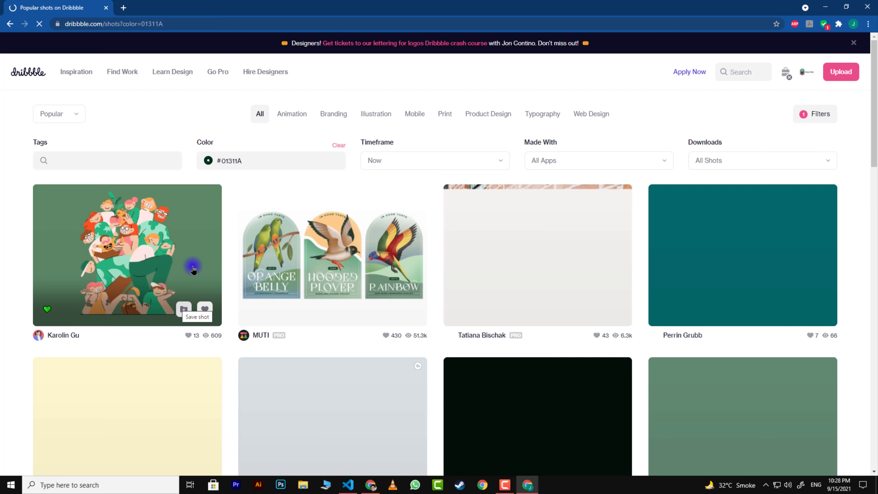
key(alt+Left)
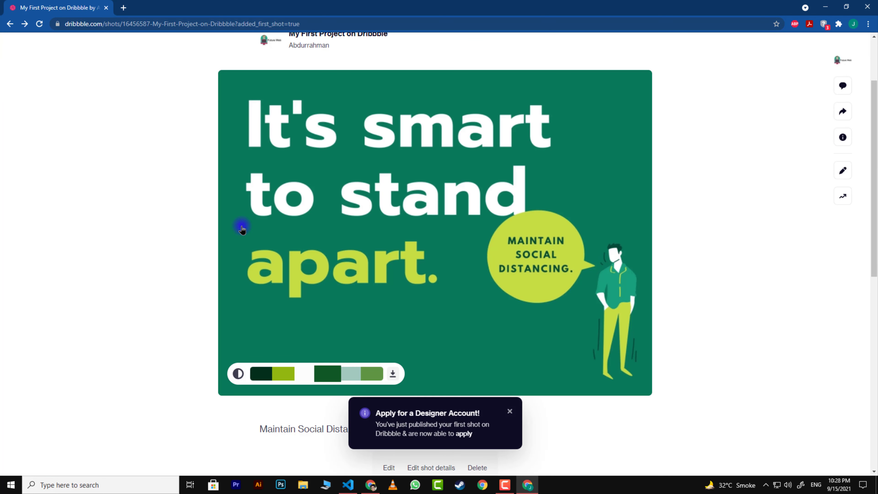
Dismiss the reappeared Designer Account notice and look over the options for editing or deleting the shot below its description.
click(510, 413)
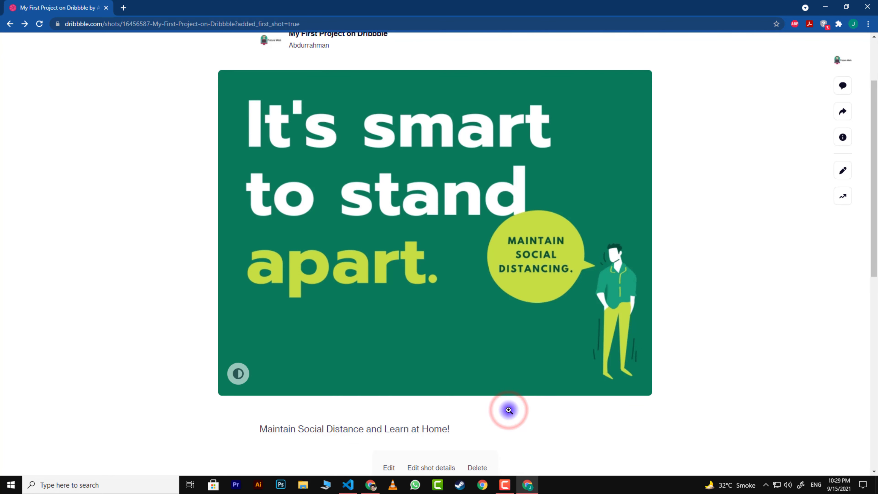
scroll(508, 412, down, 2)
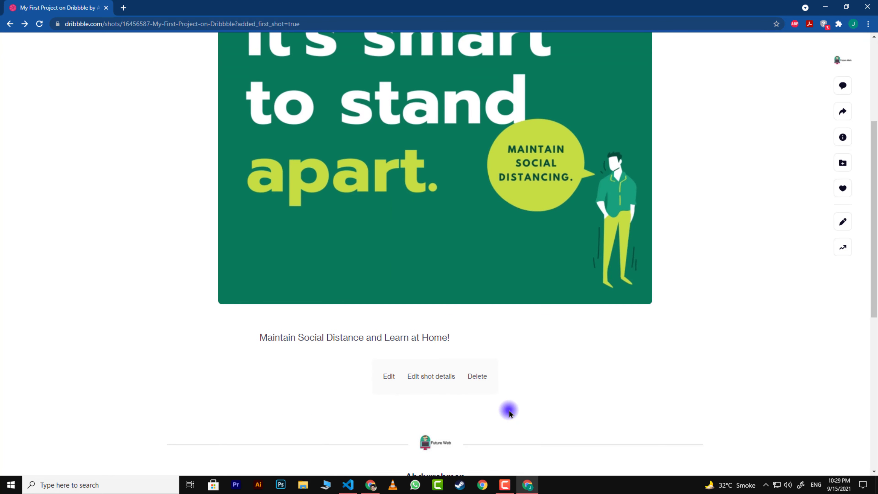
click(478, 380)
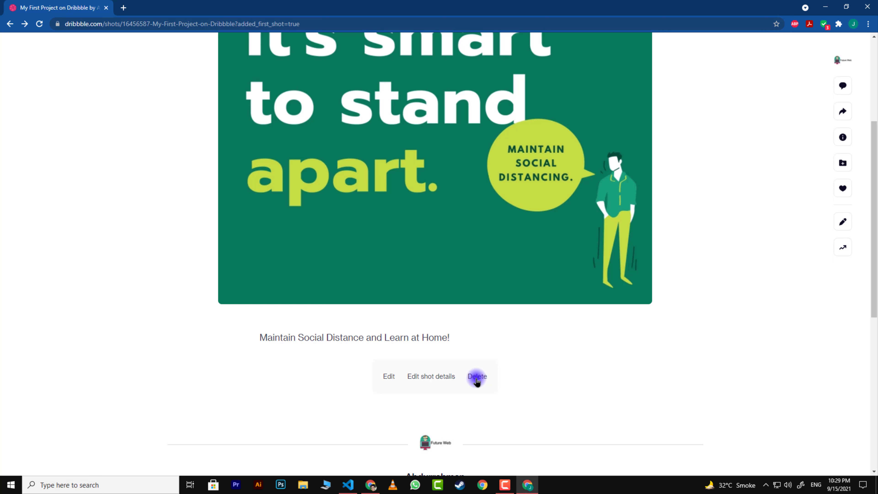
scroll(535, 351, up, 5)
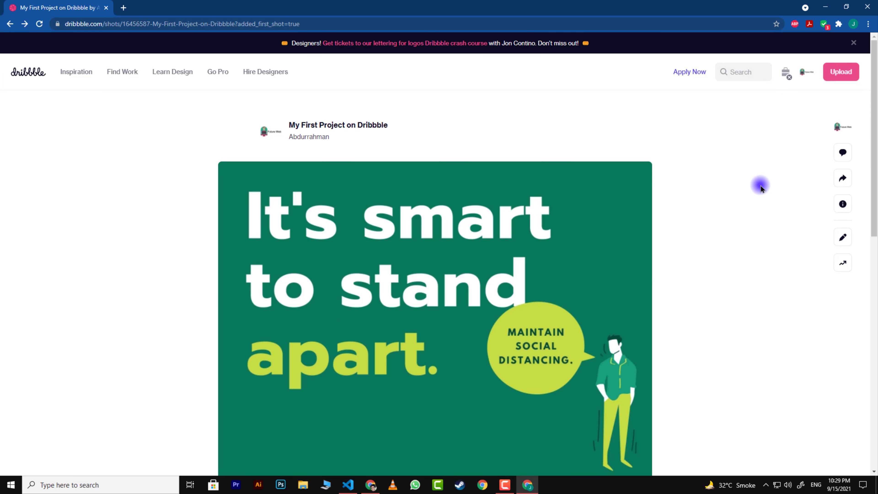
scroll(736, 230, down, 2)
scroll(736, 229, up, 1)
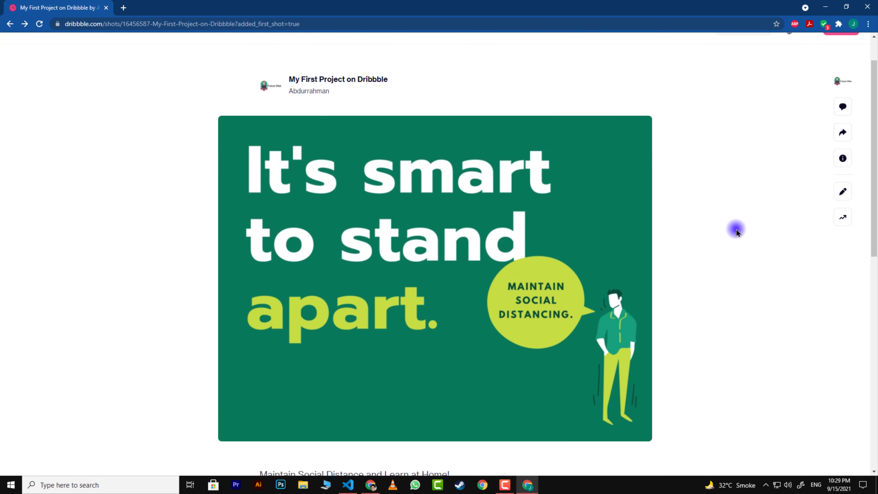